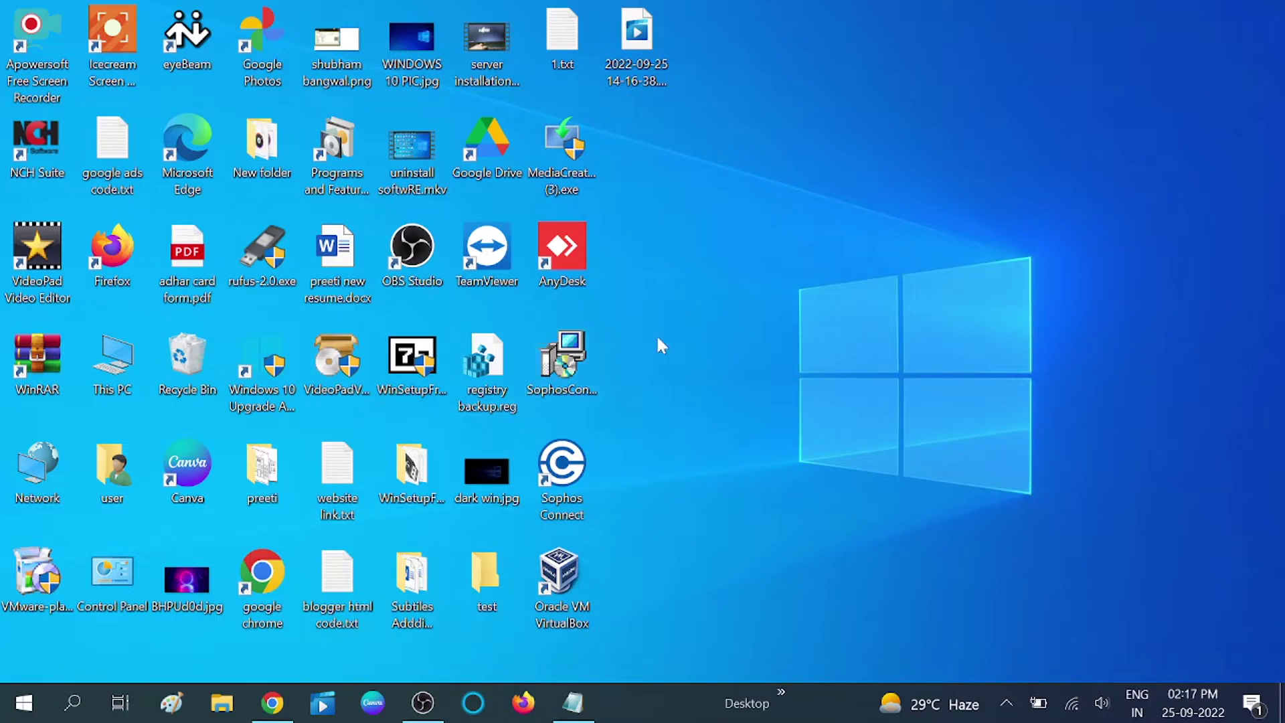
- Go to Settings > Update & Security > Activation and bring up the Change product key dialog
{"action": "left_click", "coordinate": [17, 711]}
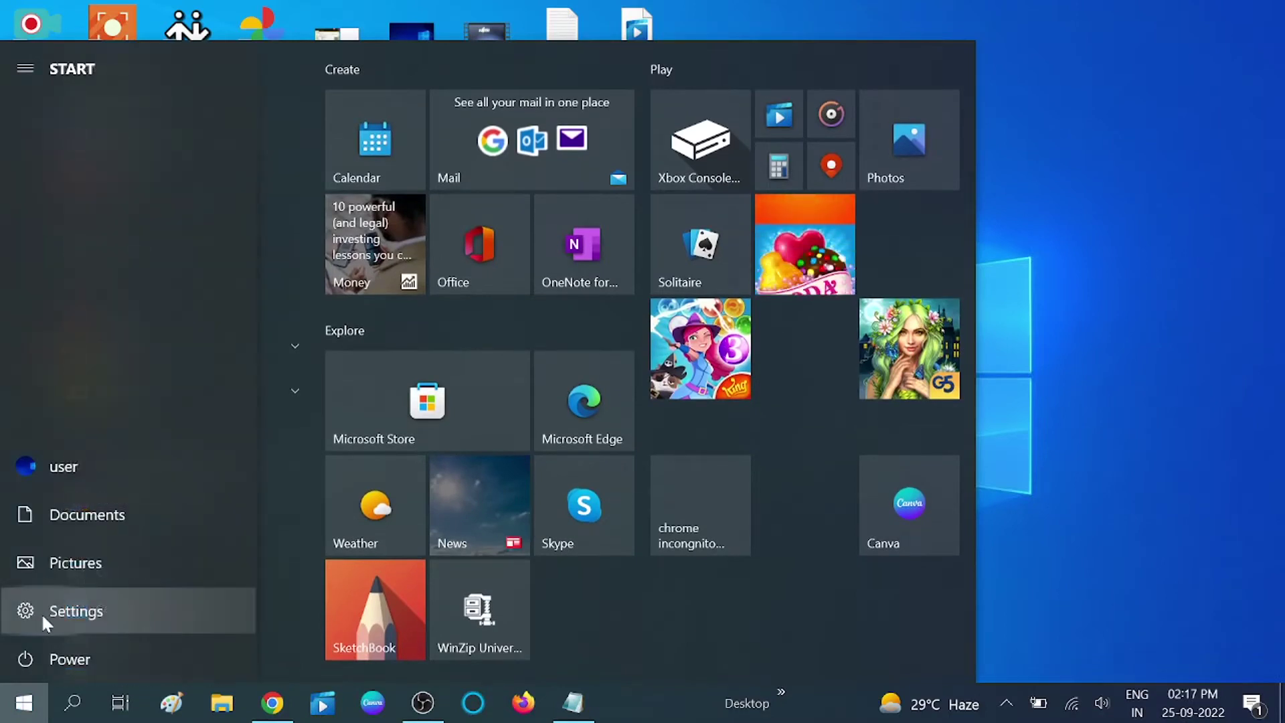
{"action": "left_click", "coordinate": [41, 613]}
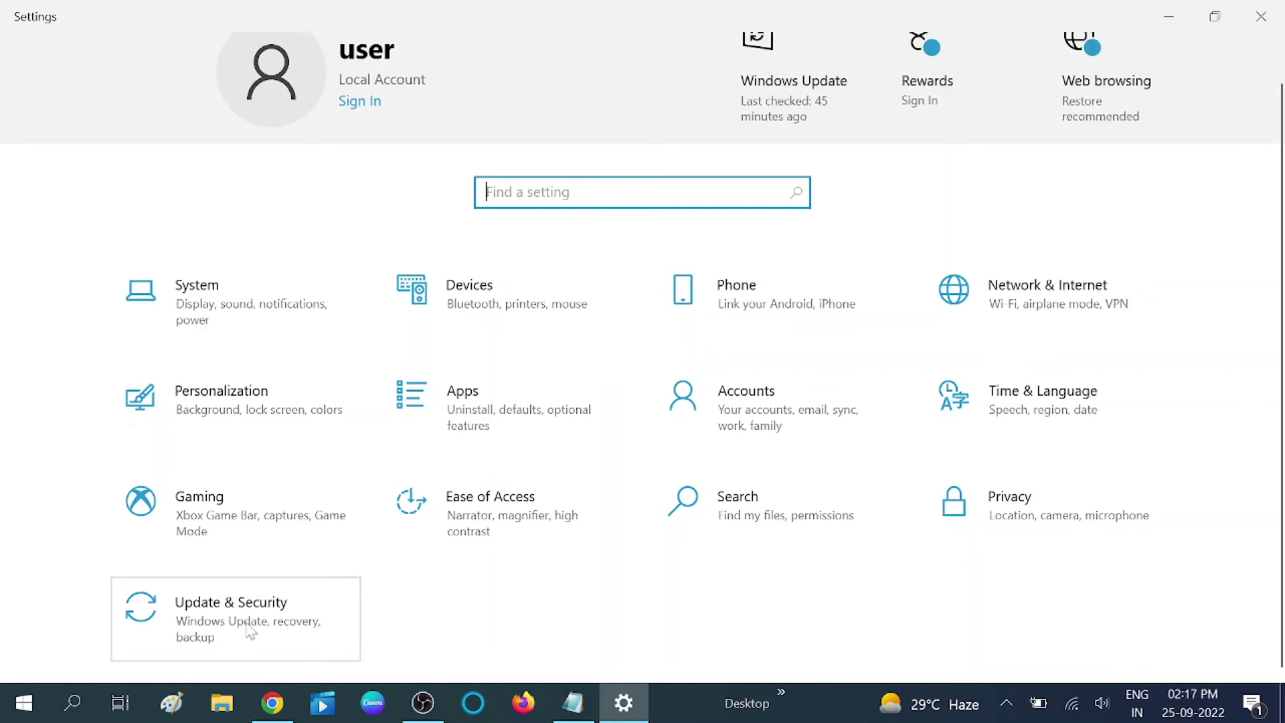
{"action": "left_click", "coordinate": [249, 633]}
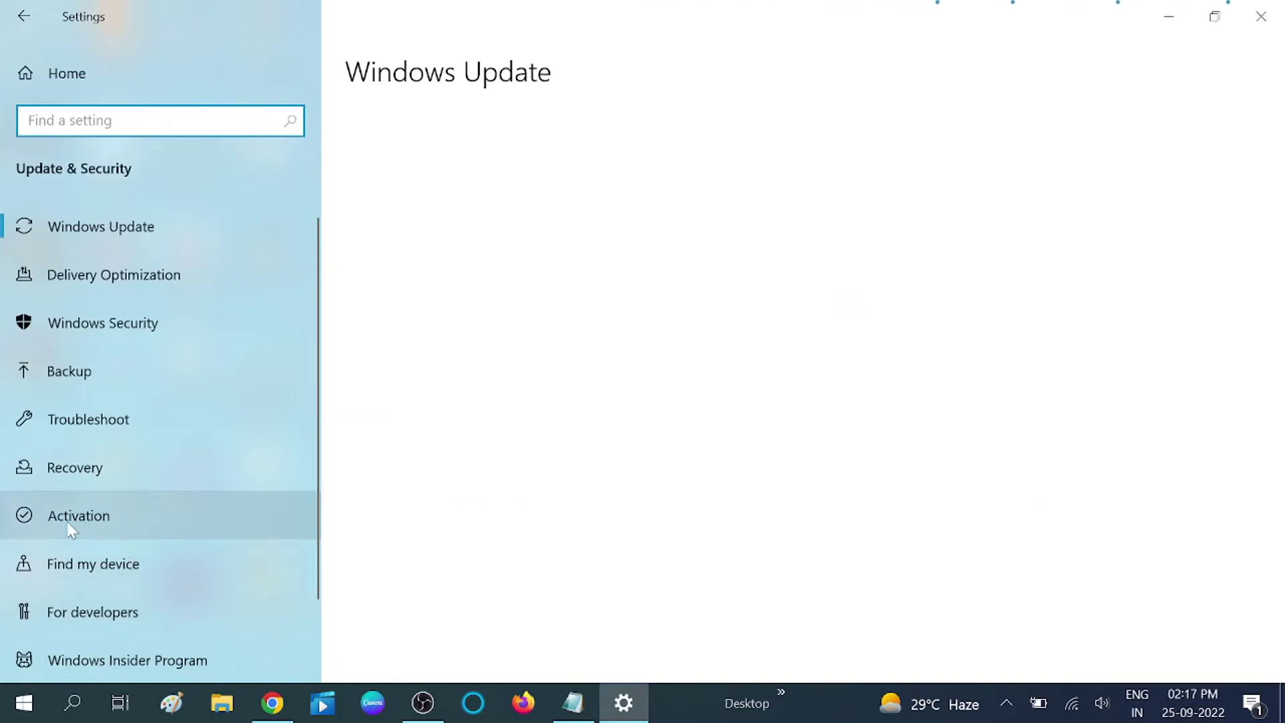
{"action": "left_click", "coordinate": [108, 524]}
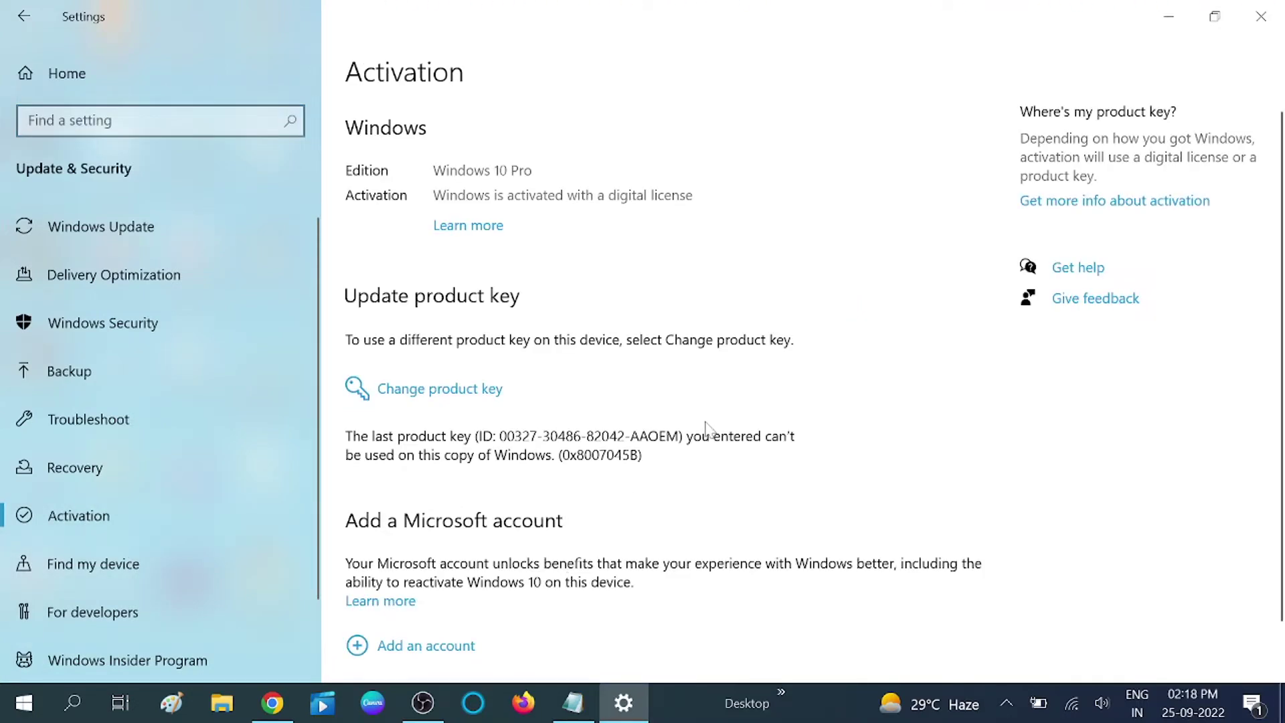
{"action": "scroll", "coordinate": [707, 429], "scroll_direction": "down", "scroll_amount": 2}
{"action": "scroll", "coordinate": [706, 429], "scroll_direction": "up", "scroll_amount": 2}
{"action": "left_click", "coordinate": [454, 398]}
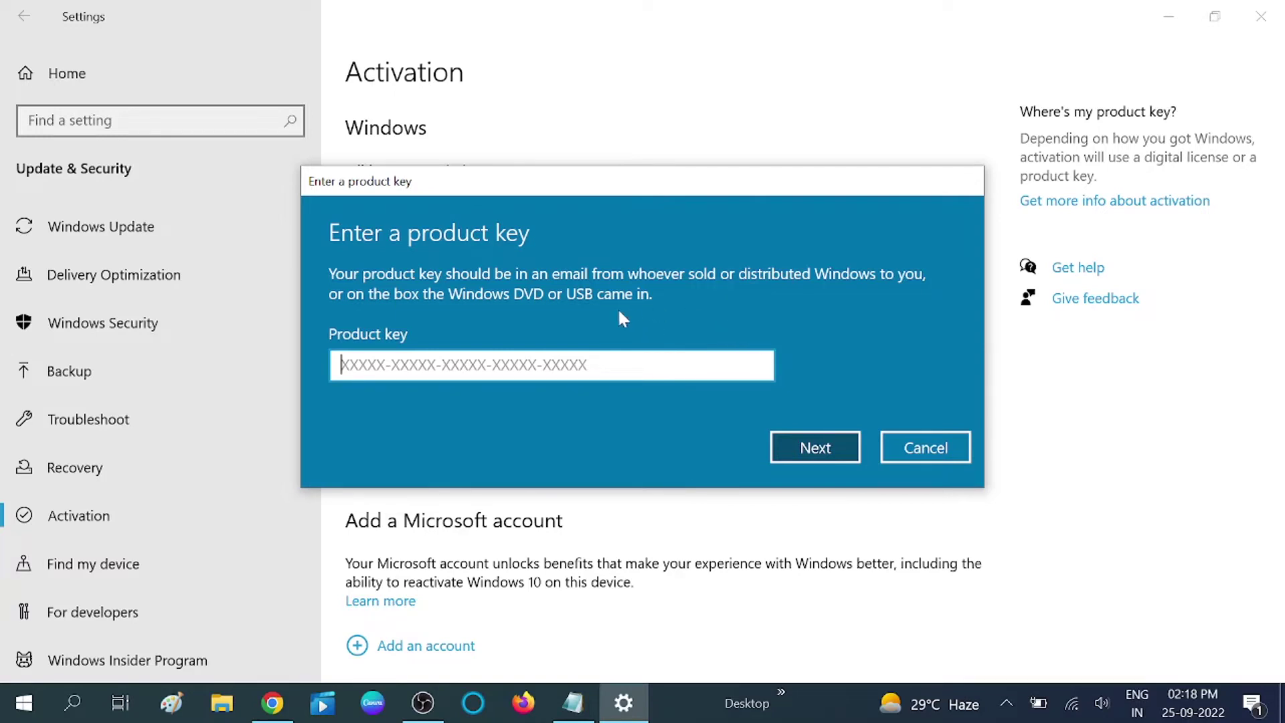
- Cancel the product key dialog and scroll down to the Add a Microsoft account section
{"action": "left_click", "coordinate": [937, 459]}
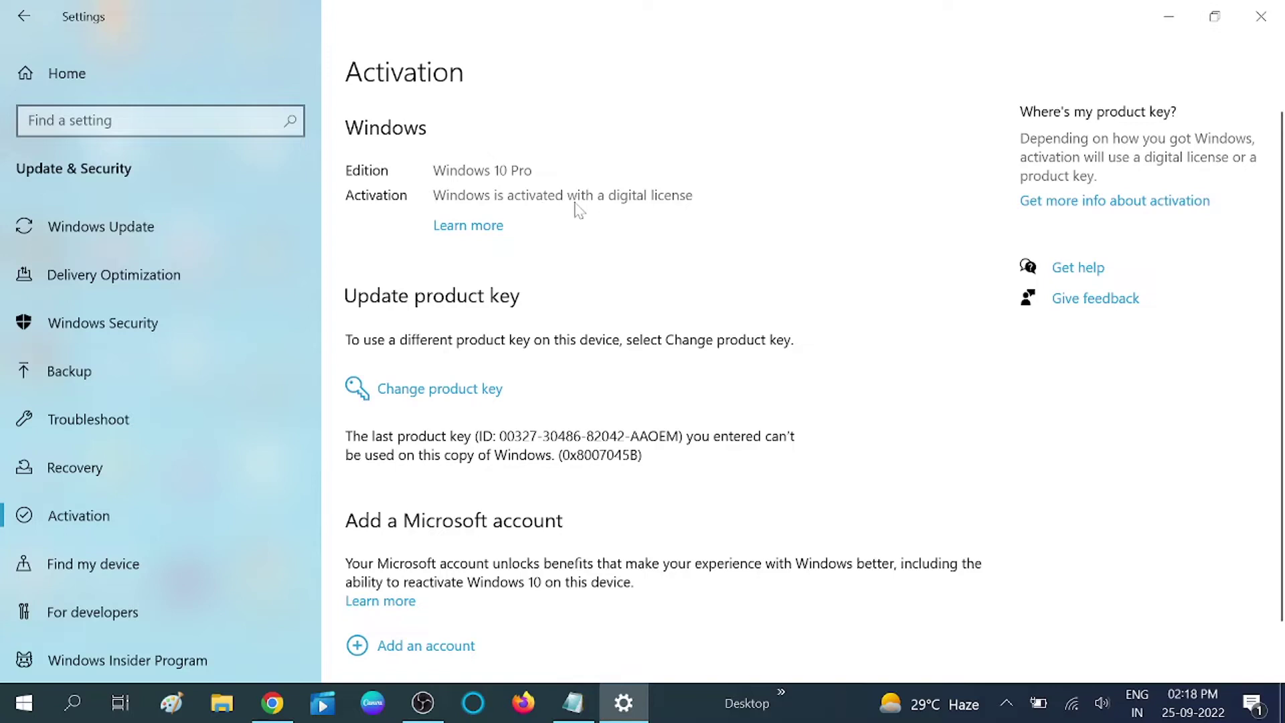
{"action": "scroll", "coordinate": [612, 402], "scroll_direction": "down", "scroll_amount": 1}
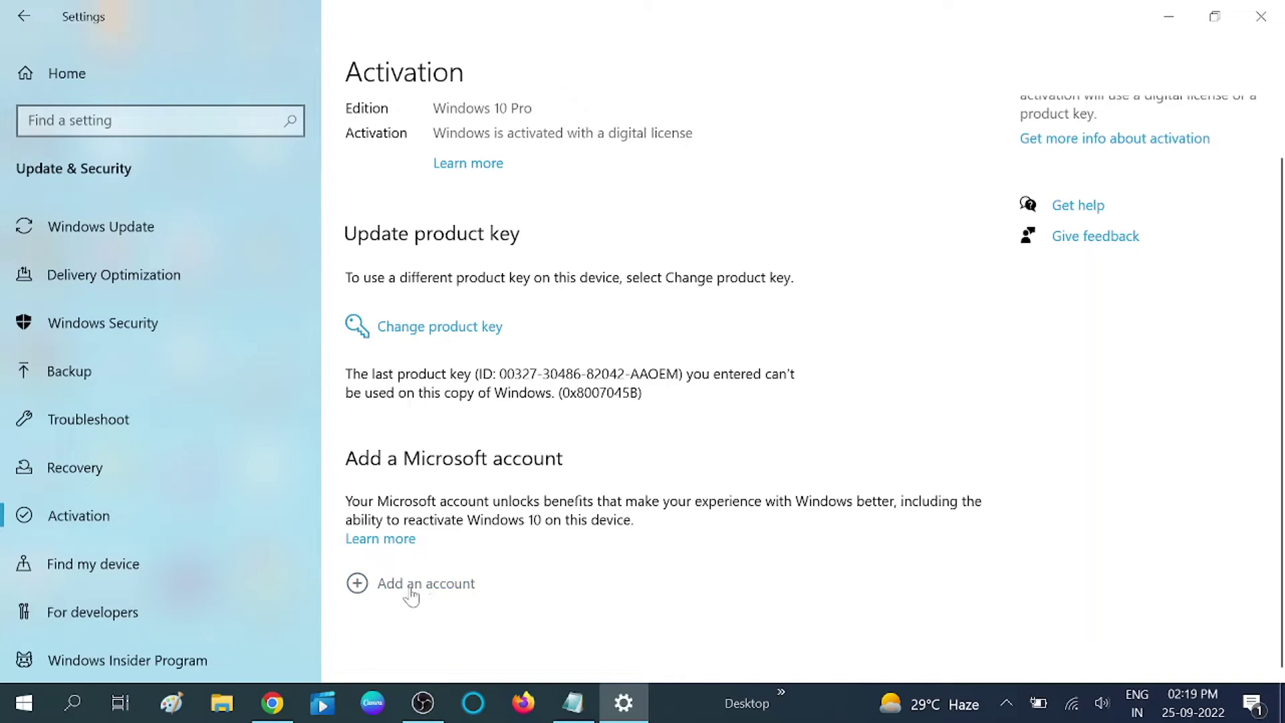
- Start adding a Microsoft account, enter the account's e-mail address and submit it with Next
{"action": "left_click", "coordinate": [432, 587]}
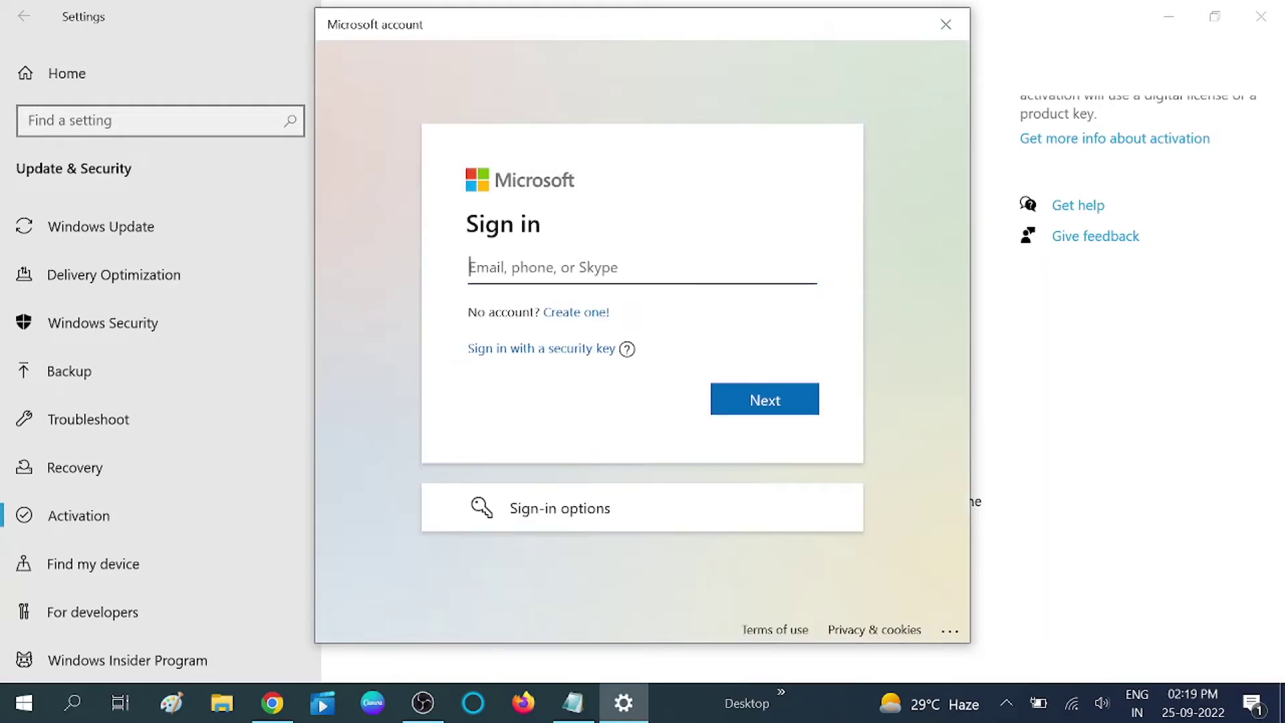
{"action": "left_click", "coordinate": [535, 210]}
{"action": "left_click", "coordinate": [587, 315]}
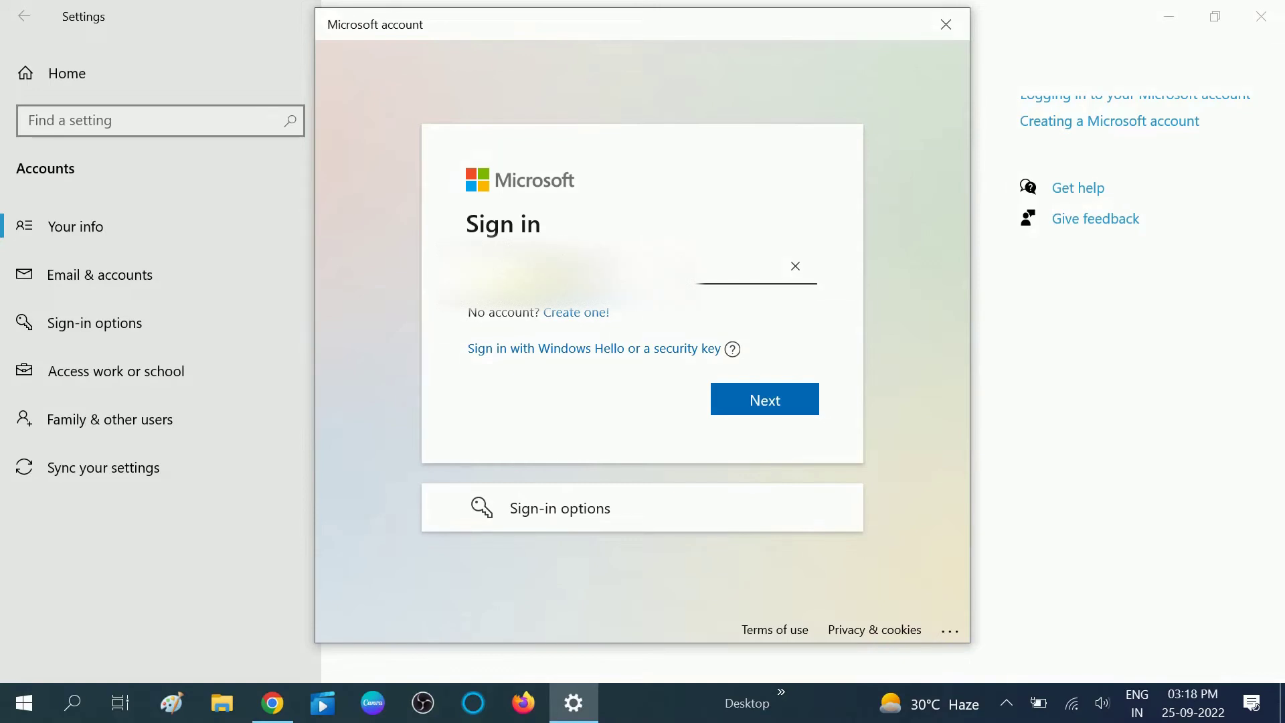
{"action": "left_click", "coordinate": [760, 399]}
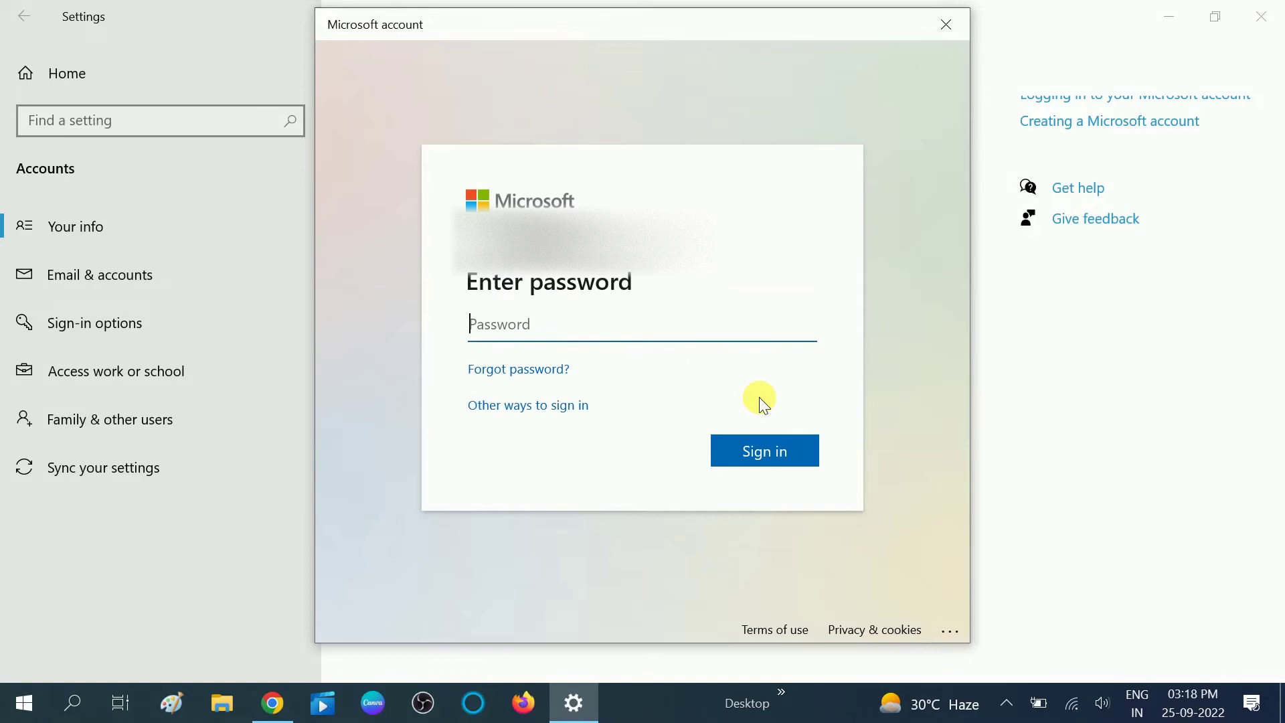
- Enter the Microsoft account password and sign in
{"action": "type", "text": "•••••••••"}
{"action": "left_click", "coordinate": [770, 449]}
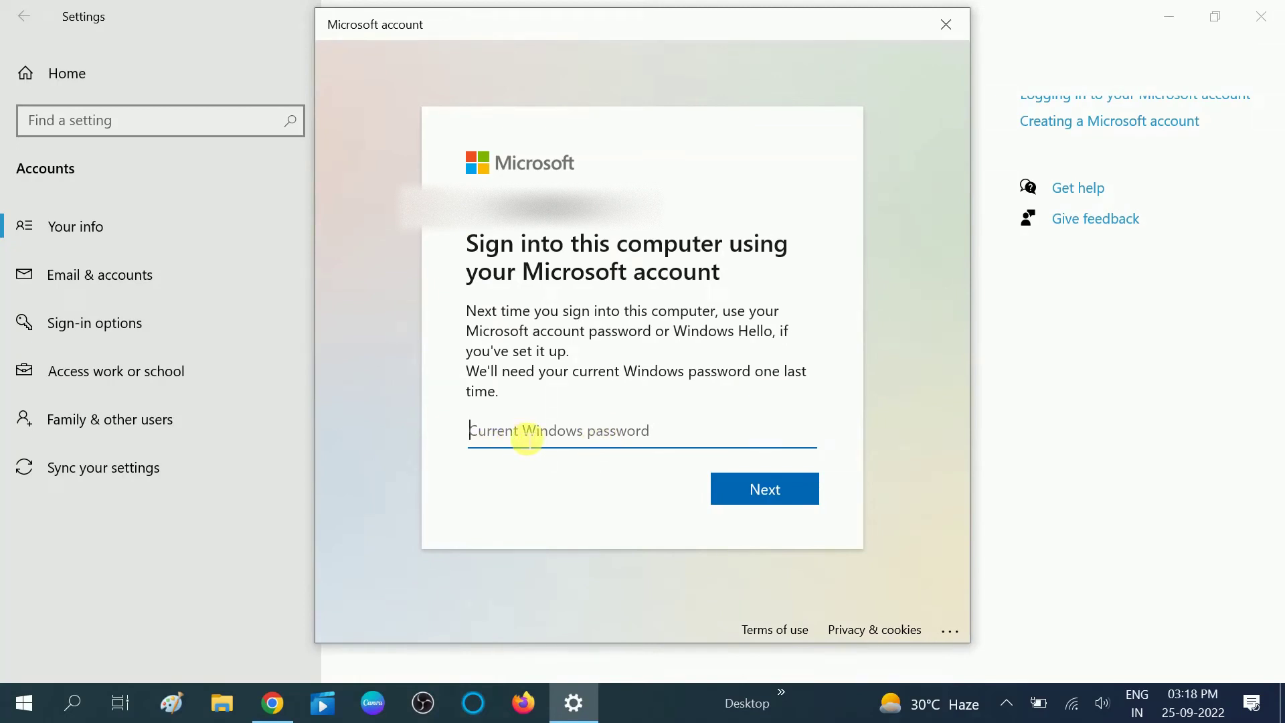
{"action": "left_click", "coordinate": [30, 702]}
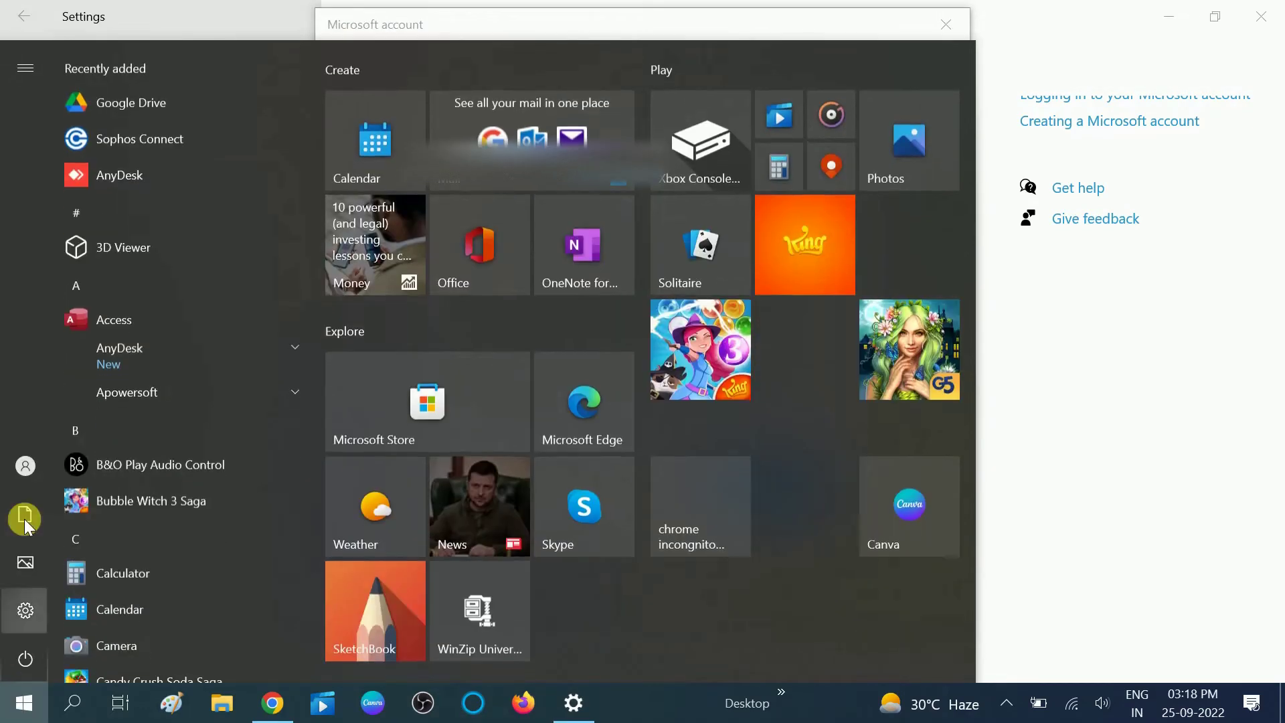
- Check the current user's account options from the Start menu, then dismiss them
{"action": "mouse_move", "coordinate": [35, 472]}
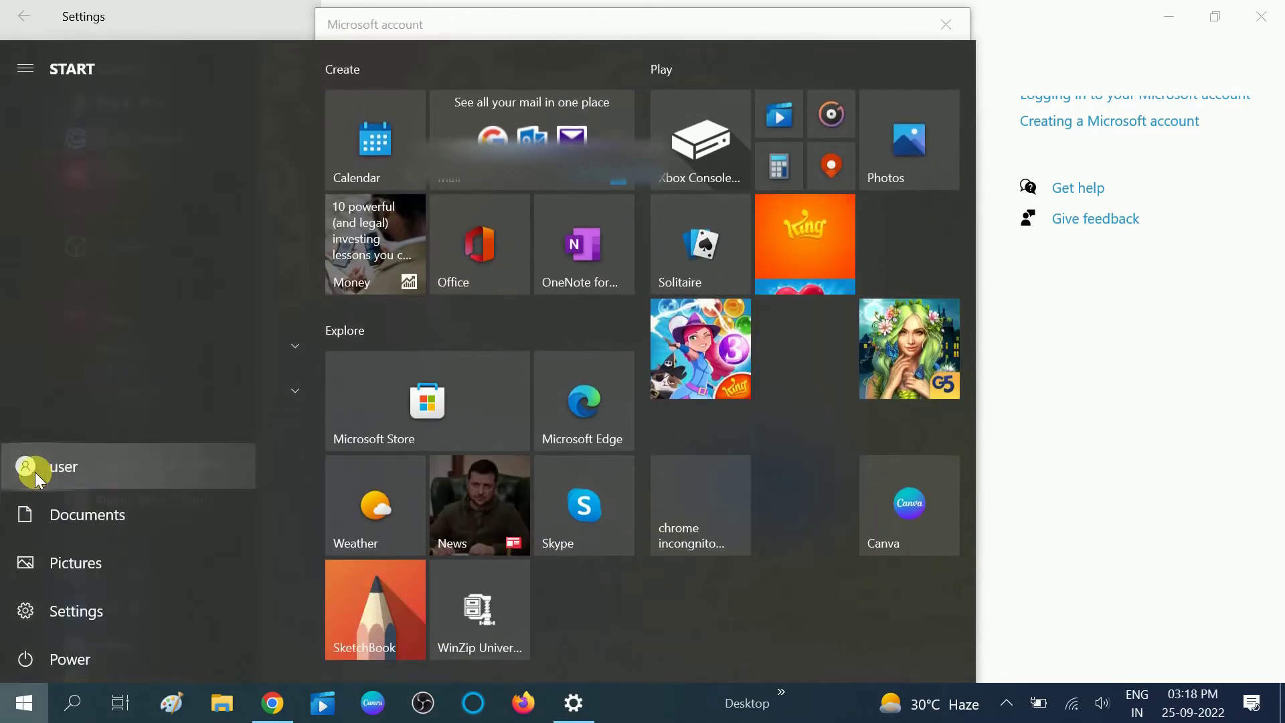
{"action": "left_click", "coordinate": [52, 471]}
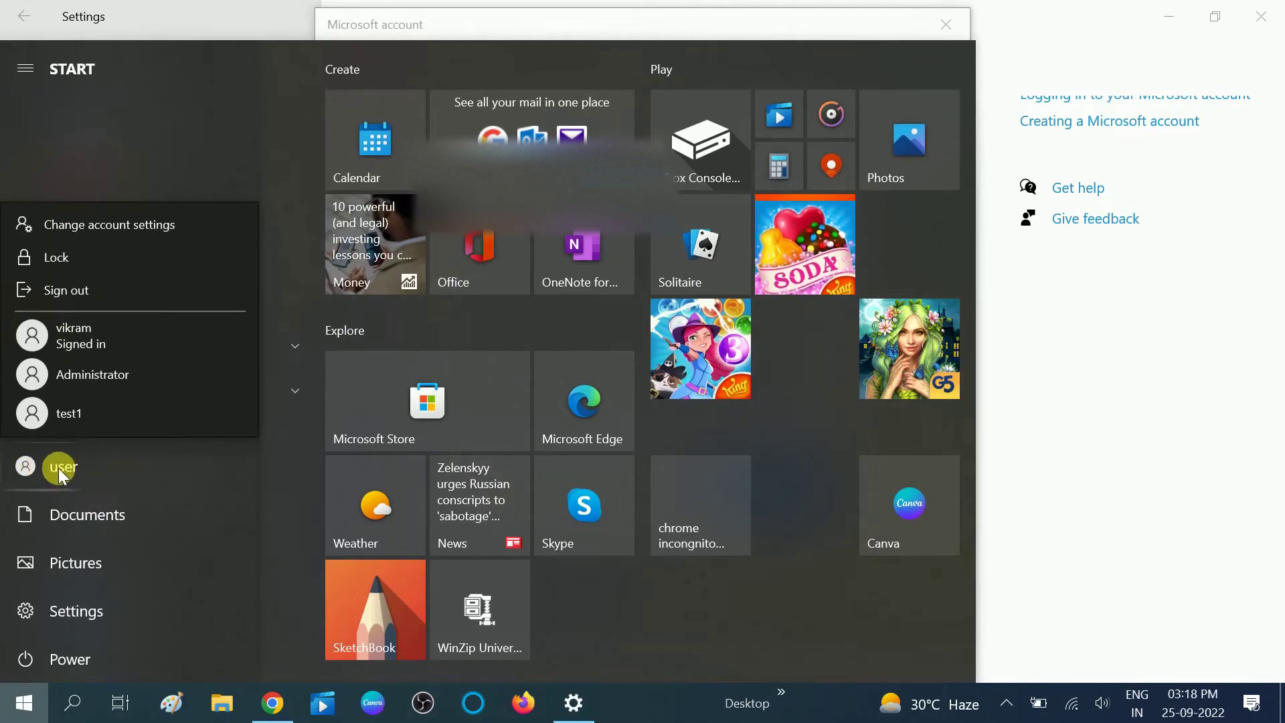
{"action": "key", "text": "Escape"}
- Enter the current Windows password, submit it, and continue to the Windows Hello step
{"action": "left_click", "coordinate": [1104, 352]}
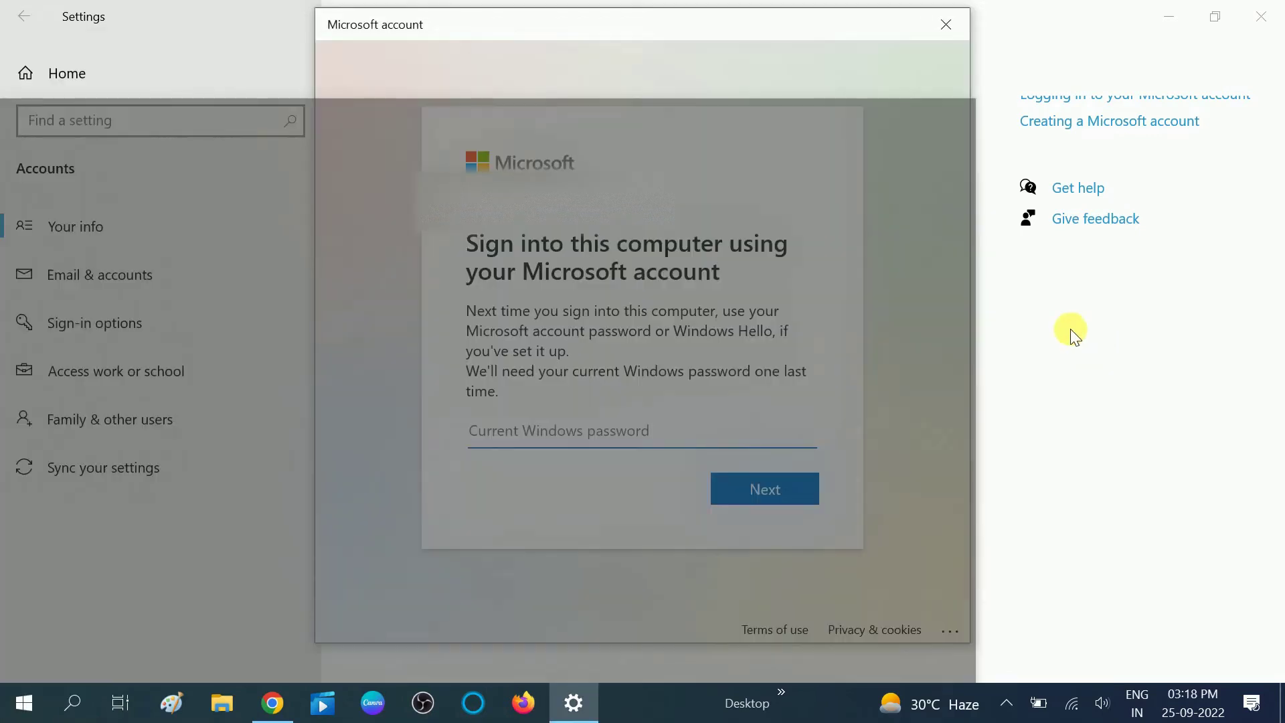
{"action": "left_click", "coordinate": [513, 440]}
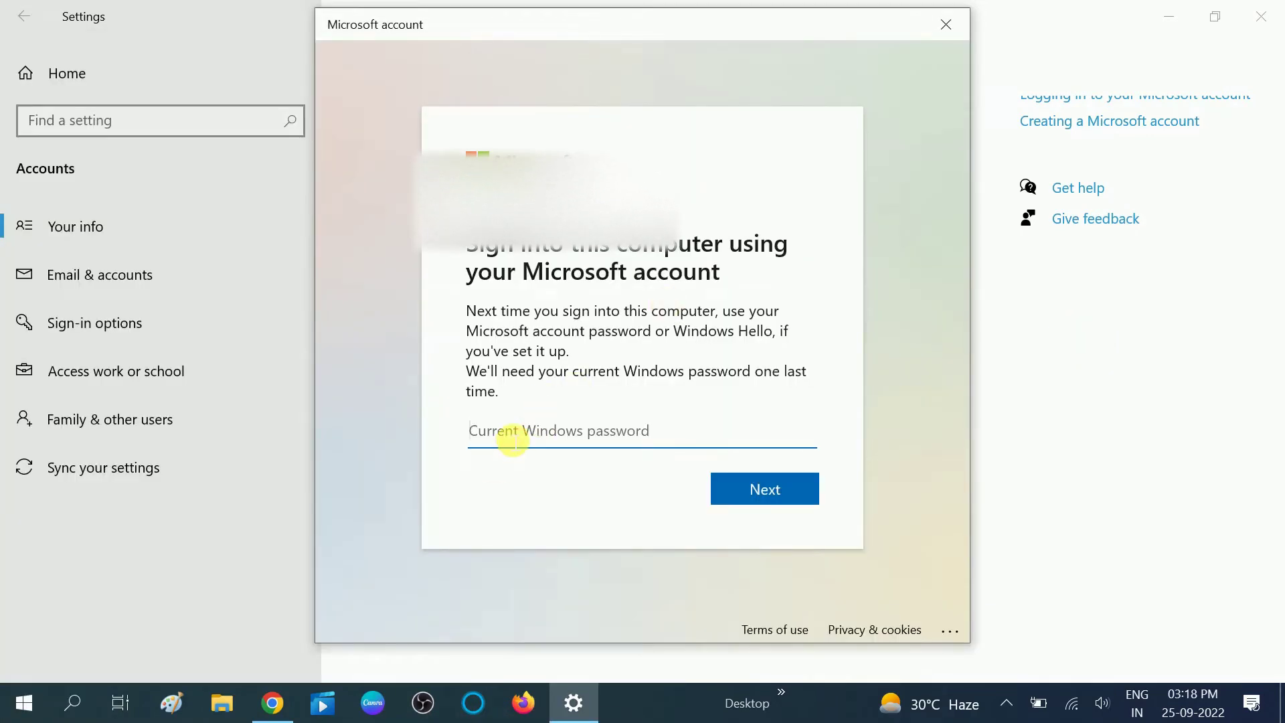
{"action": "type", "text": "••••••••"}
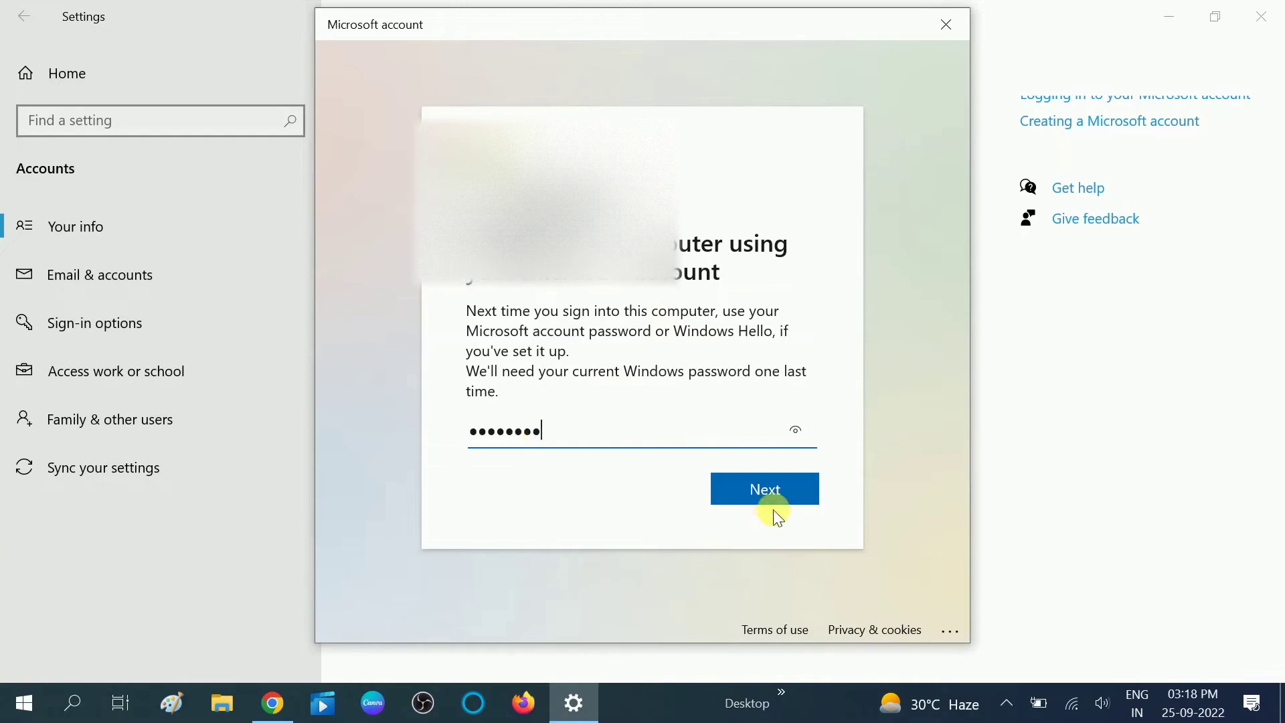
{"action": "left_click", "coordinate": [770, 492]}
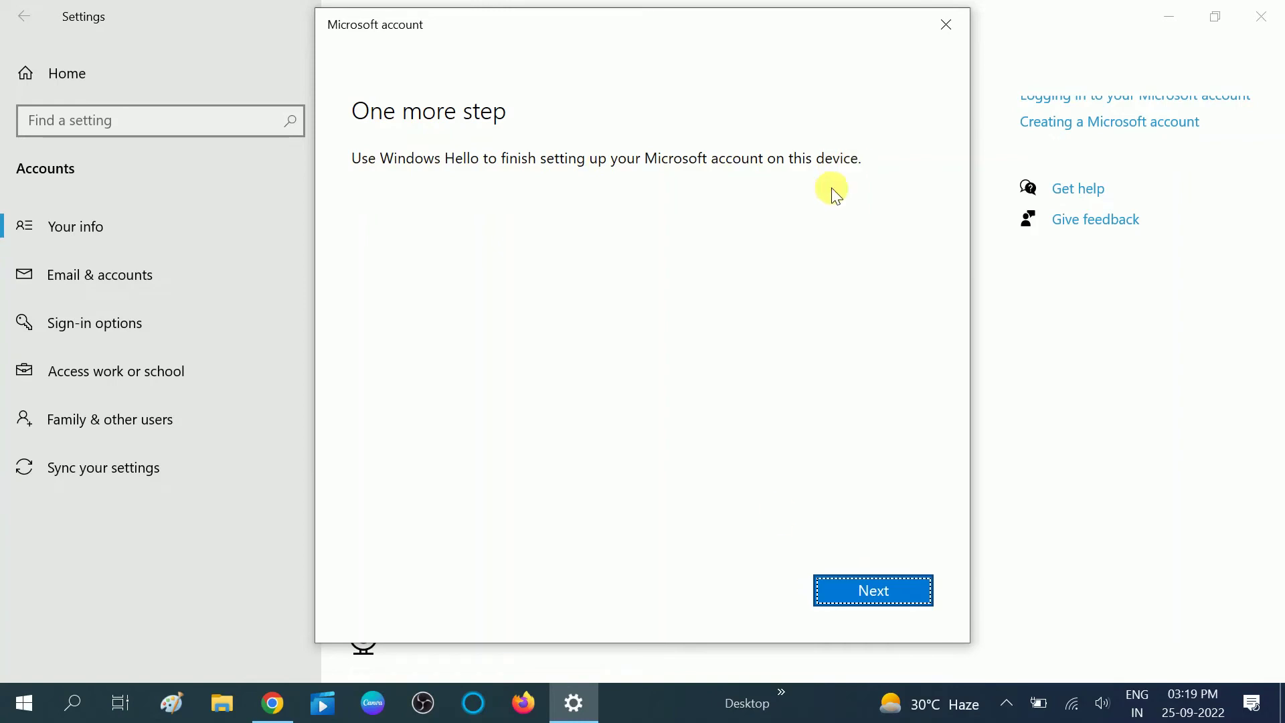
{"action": "left_click", "coordinate": [878, 589]}
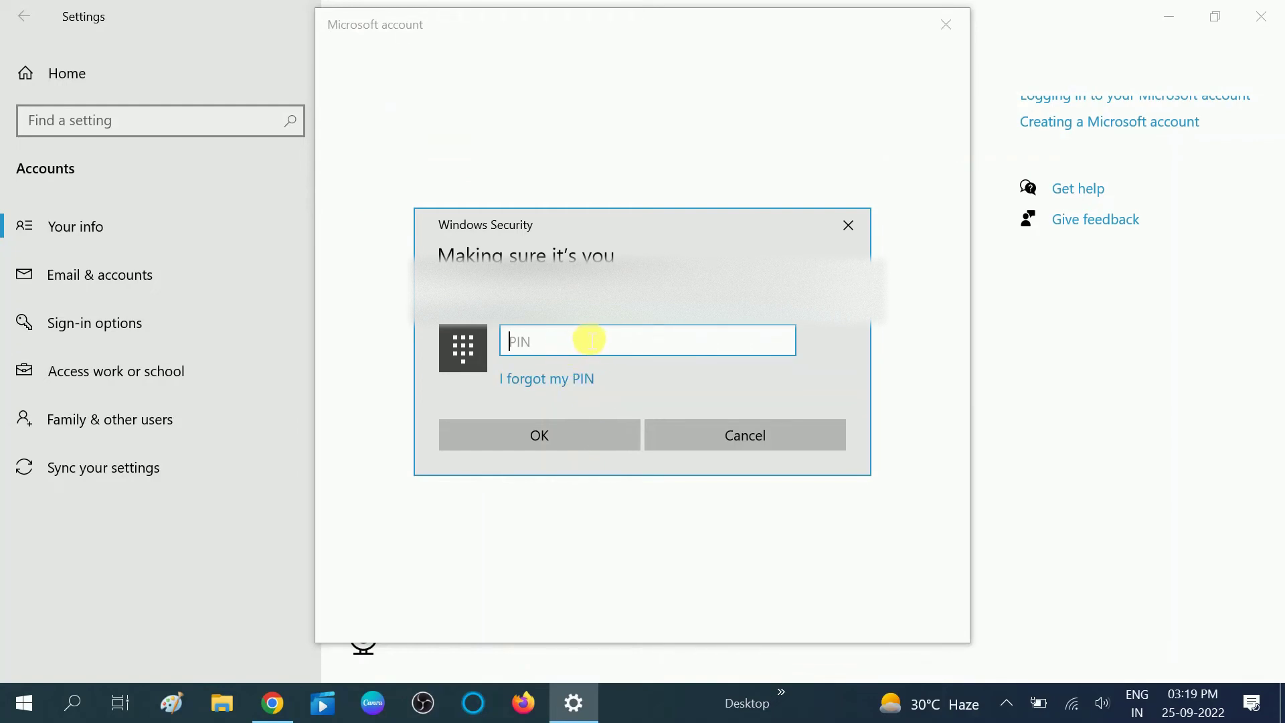
- Enter the device PIN, correct the typo, and confirm with OK to finish linking the account
{"action": "type", "text": "***"}
{"action": "key", "text": "BackSpace"}
{"action": "key", "text": "BackSpace"}
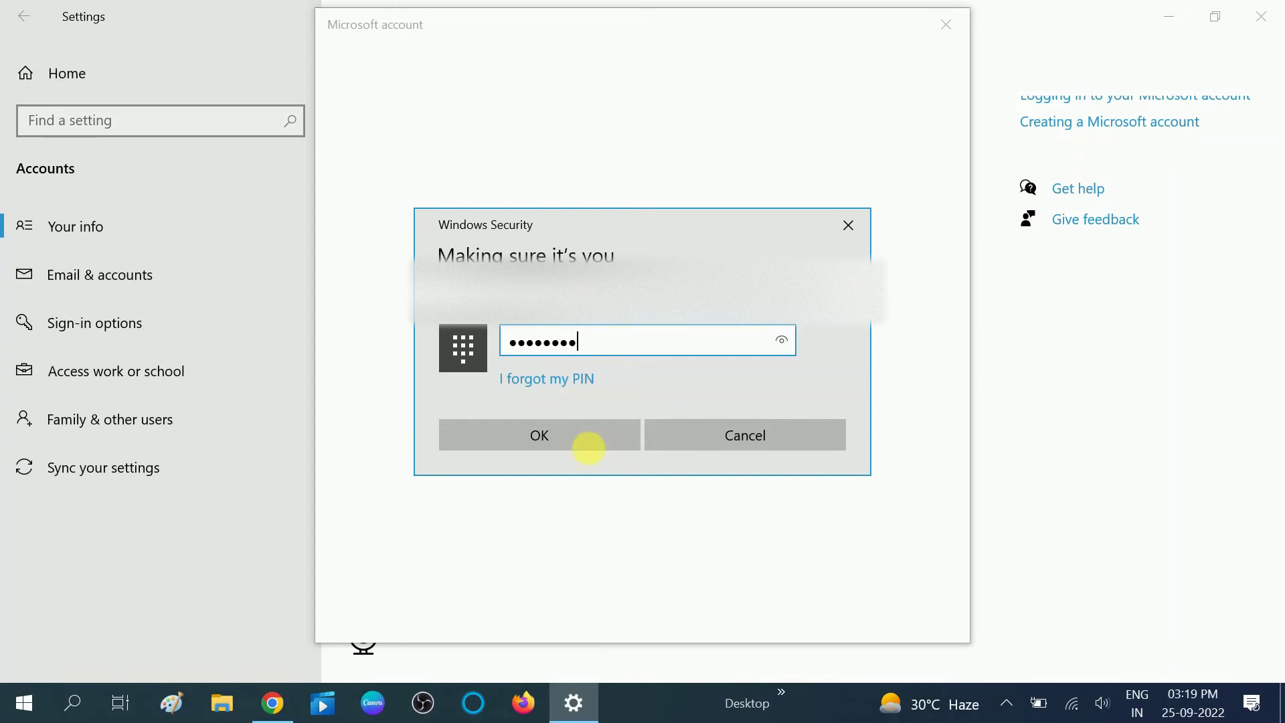
{"action": "left_click", "coordinate": [565, 444]}
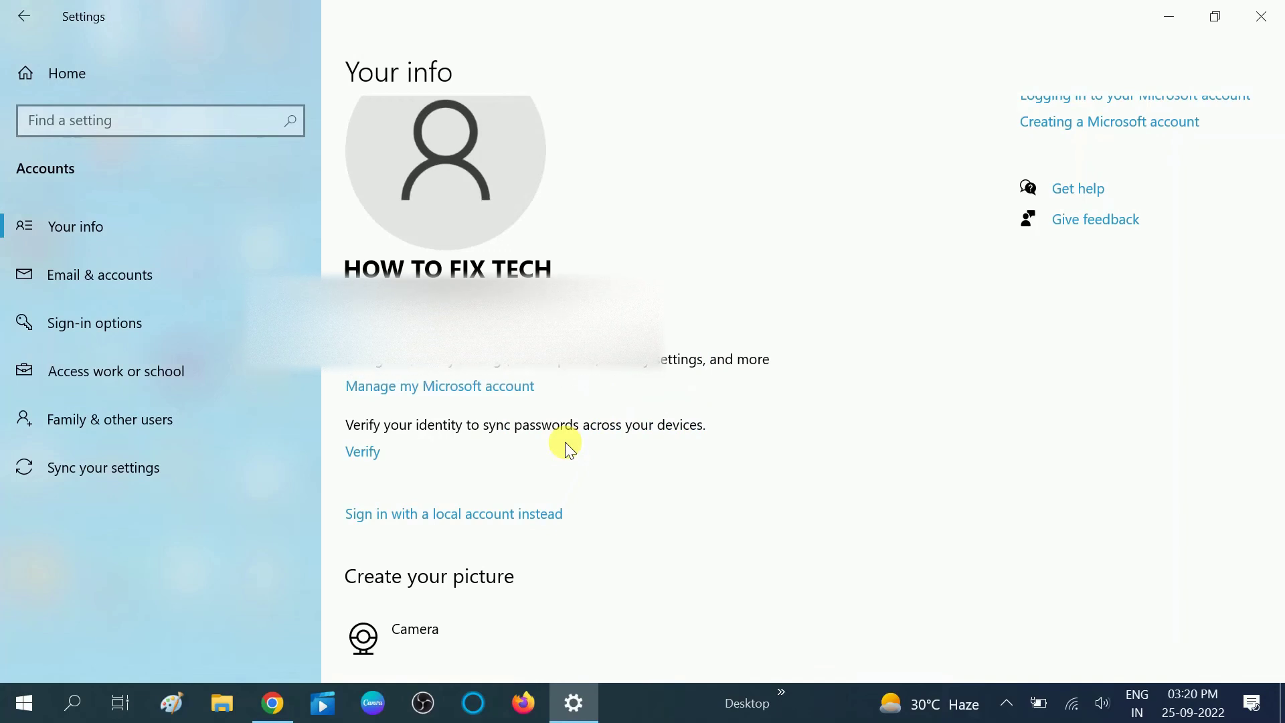
- Review the Your info page showing the Microsoft account, then close Settings
{"action": "scroll", "coordinate": [488, 425], "scroll_direction": "up", "scroll_amount": 2}
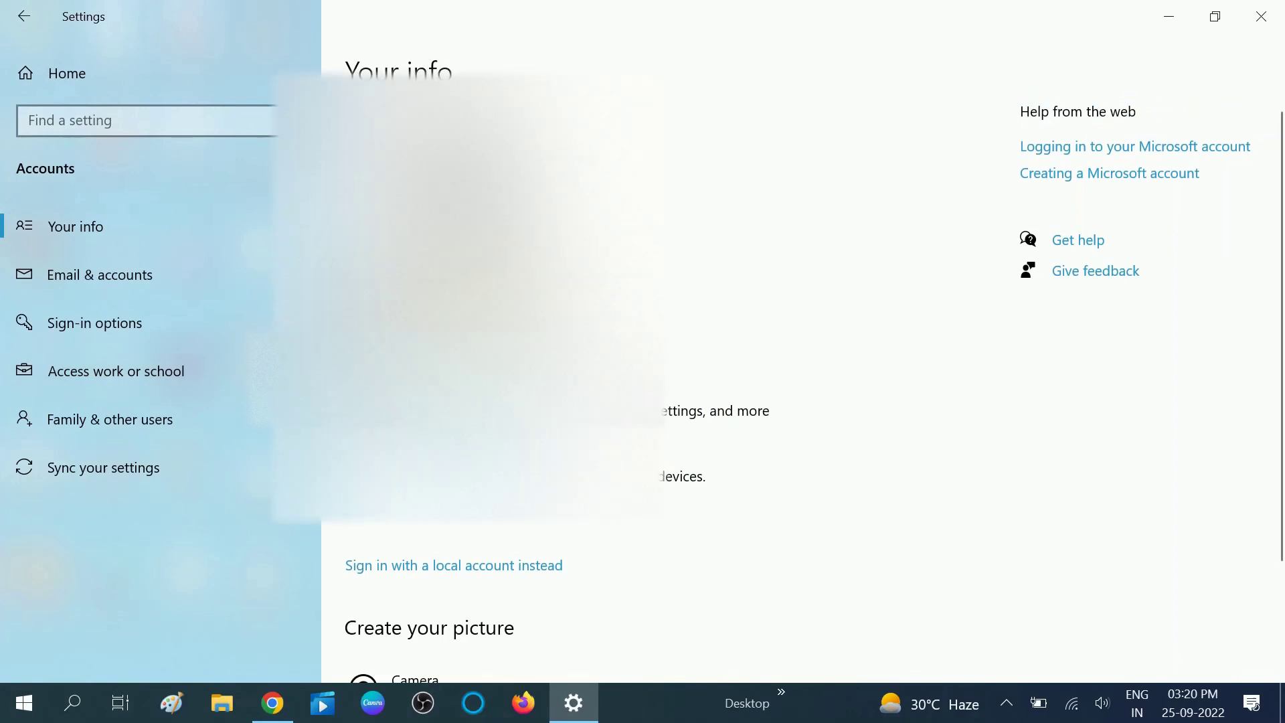
{"action": "scroll", "coordinate": [462, 328], "scroll_direction": "down", "scroll_amount": 2}
{"action": "scroll", "coordinate": [776, 361], "scroll_direction": "down", "scroll_amount": 2}
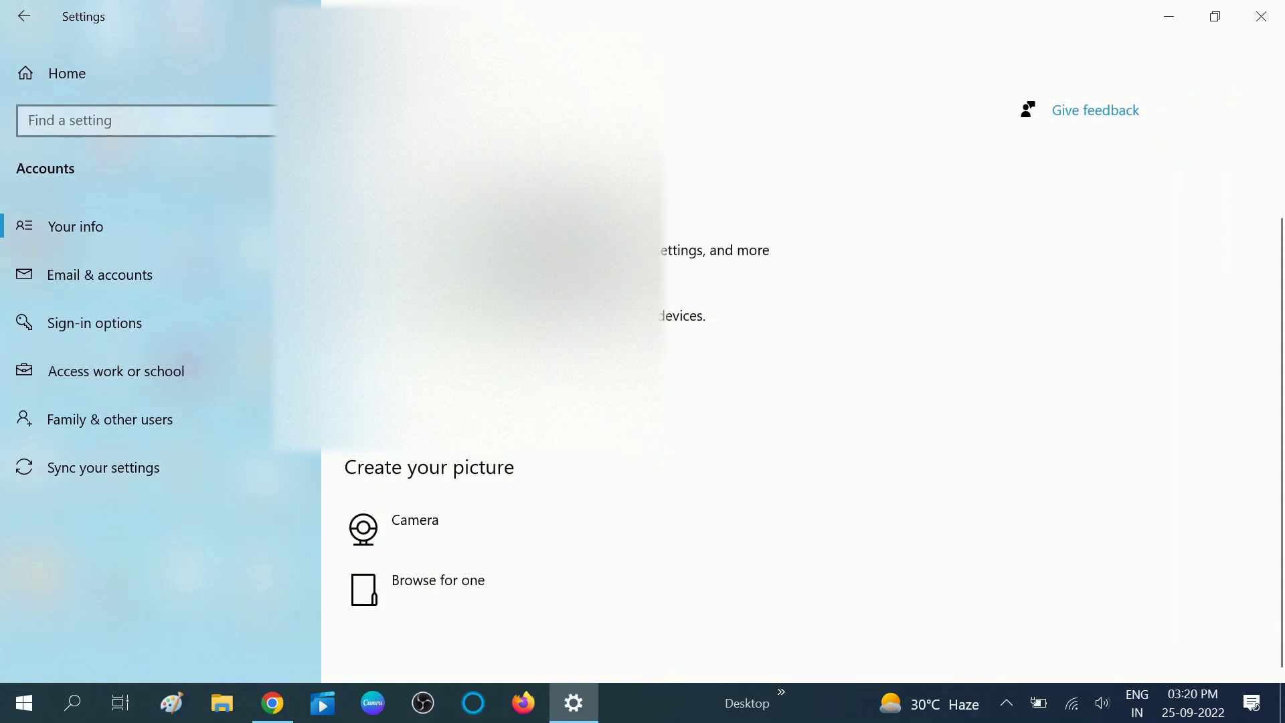
{"action": "scroll", "coordinate": [776, 362], "scroll_direction": "up", "scroll_amount": 4}
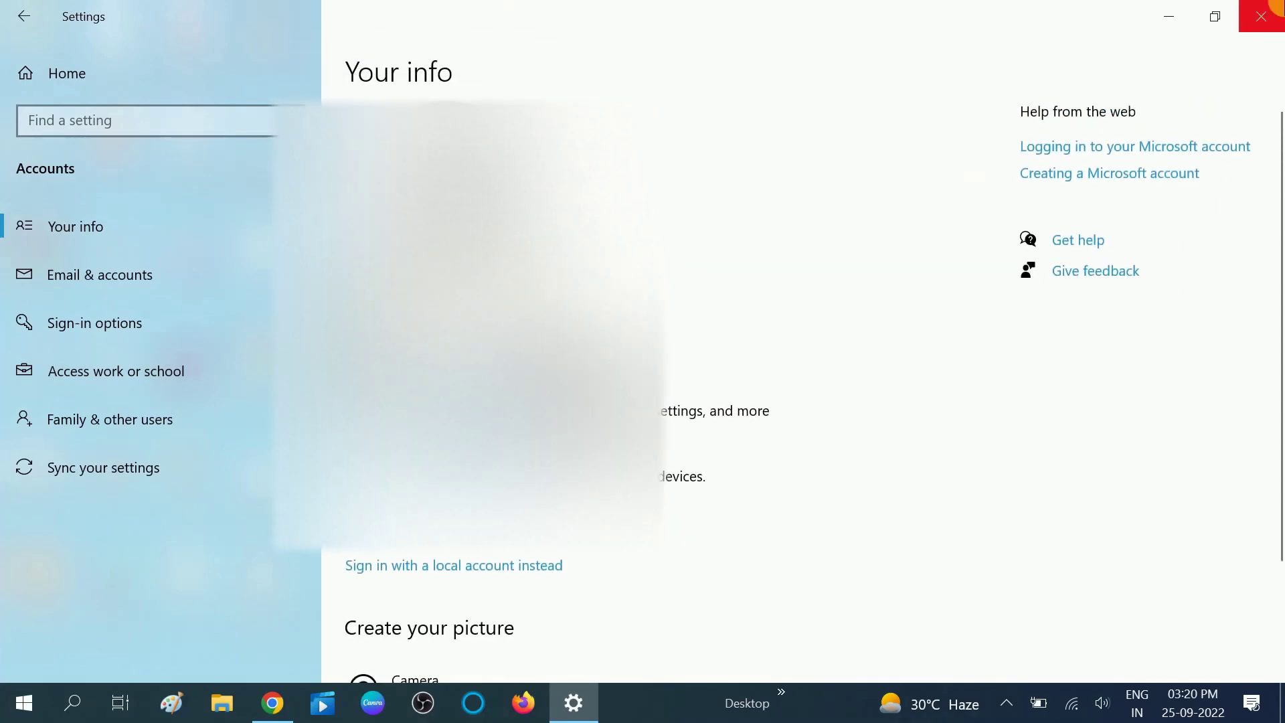
{"action": "left_click", "coordinate": [1261, 16]}
- Refresh the desktop twice, then dismiss the lock screen to reach the PIN sign-in prompt
{"action": "right_click", "coordinate": [816, 162]}
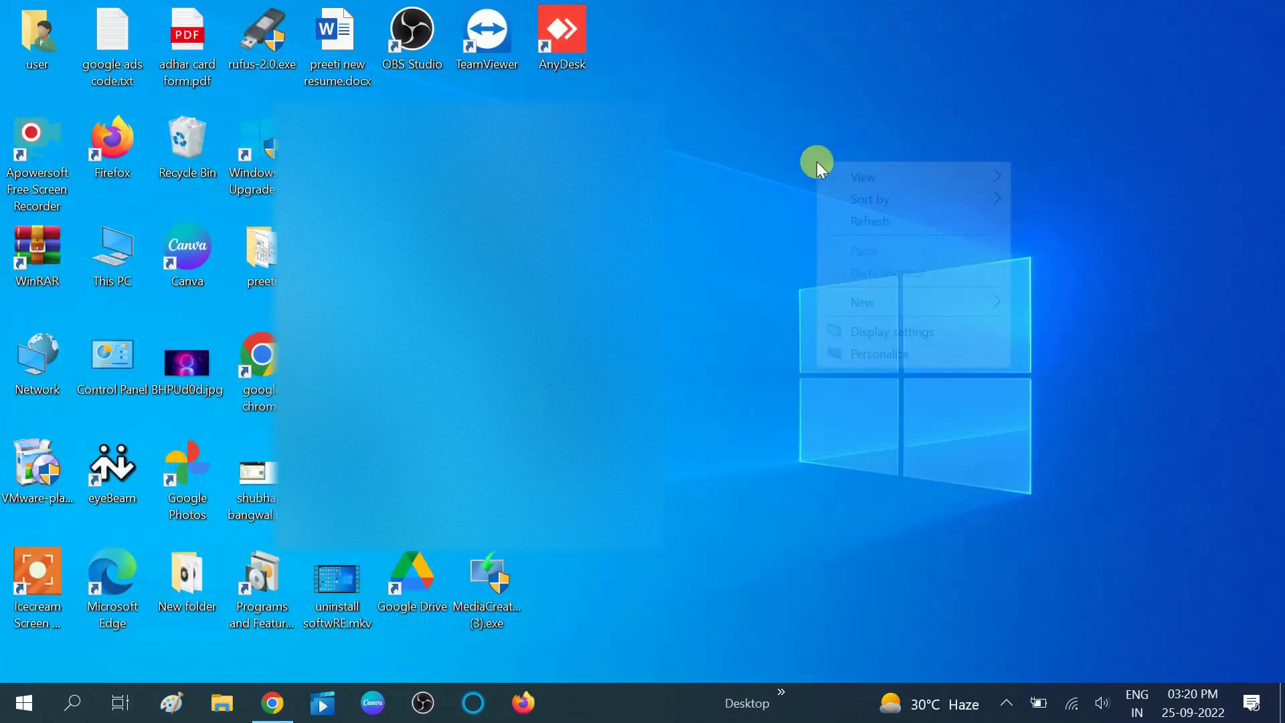
{"action": "left_click", "coordinate": [876, 226]}
{"action": "right_click", "coordinate": [890, 174]}
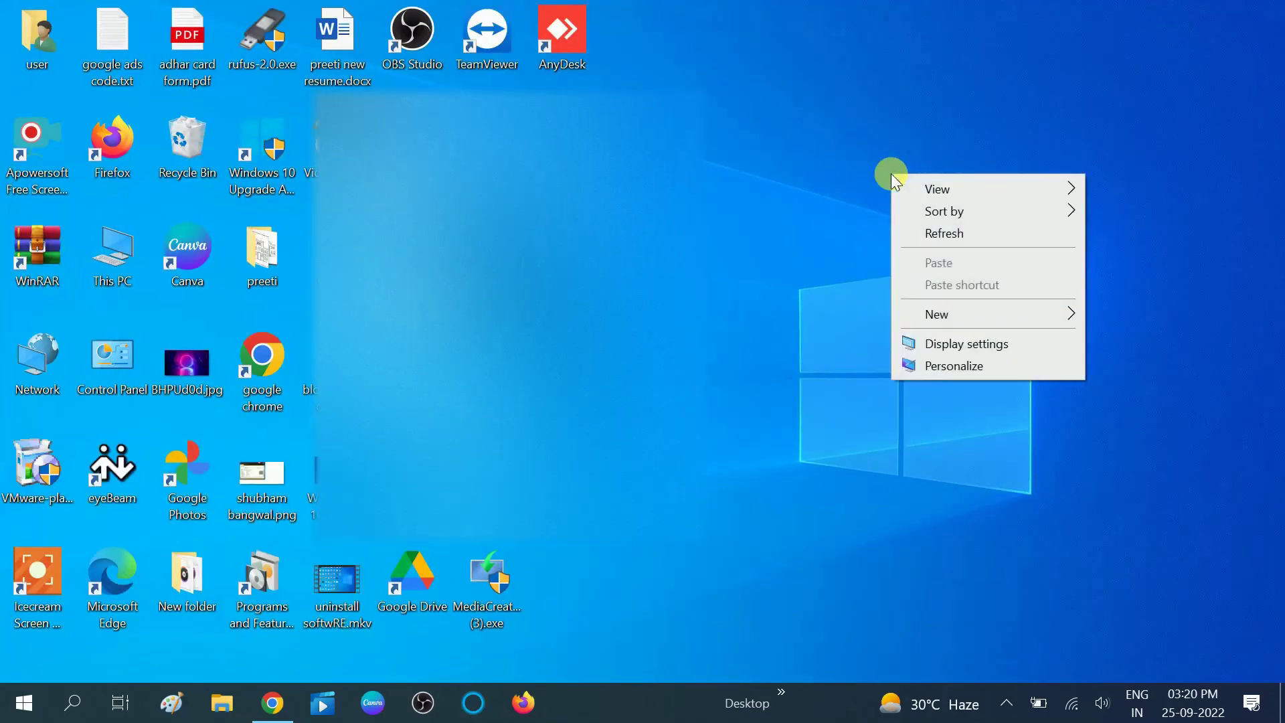
{"action": "left_click", "coordinate": [943, 231]}
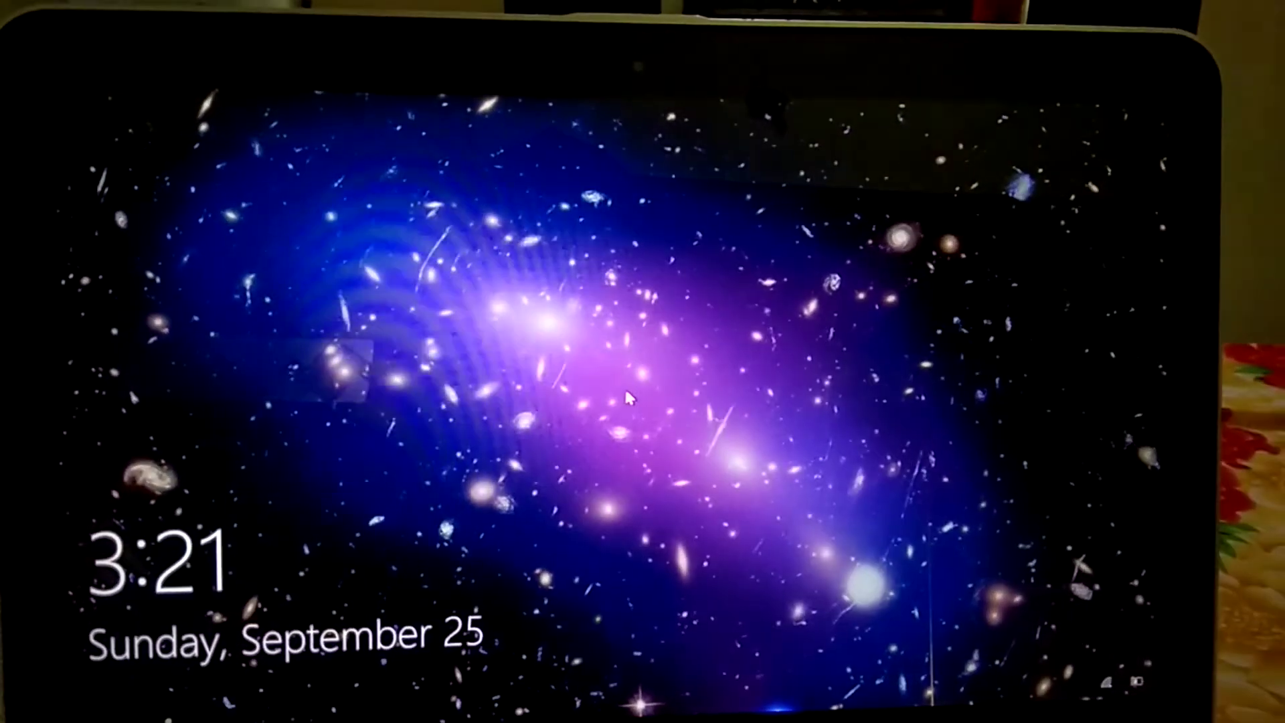
{"action": "left_click", "coordinate": [627, 404]}
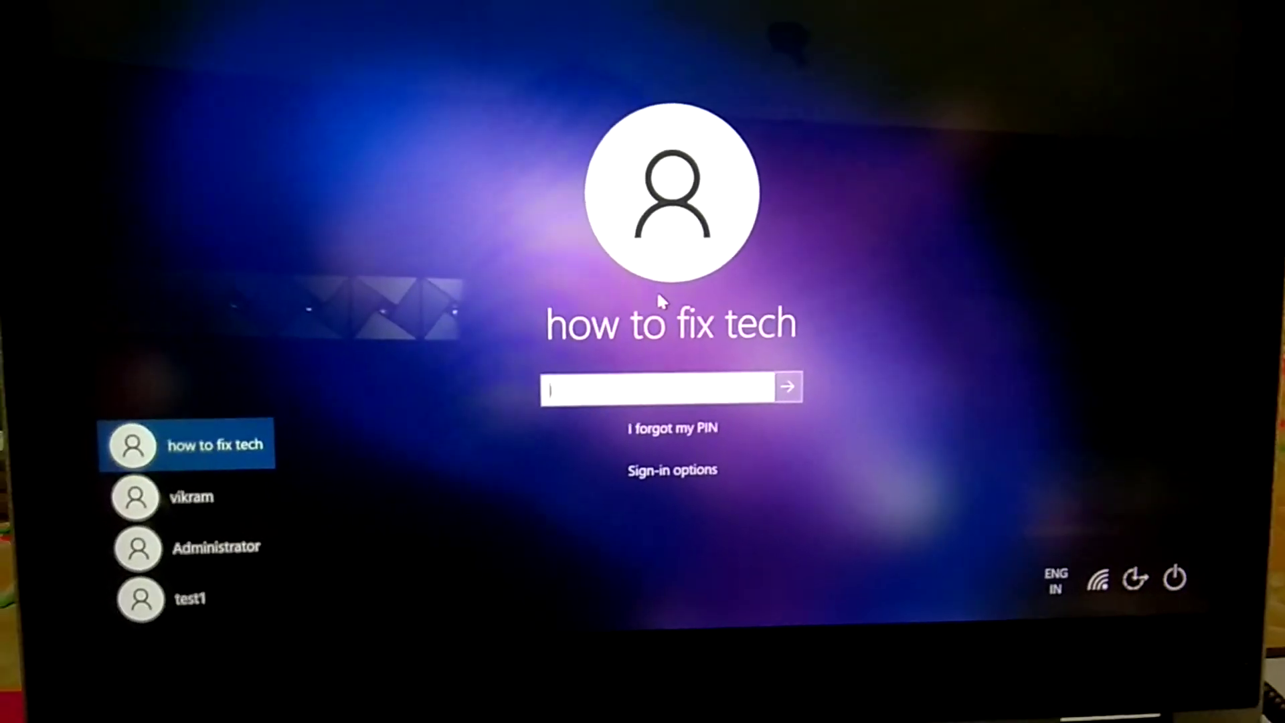
- Sign in with the account's PIN, then open and close the Start menu on the desktop
{"action": "type", "text": "12345"}
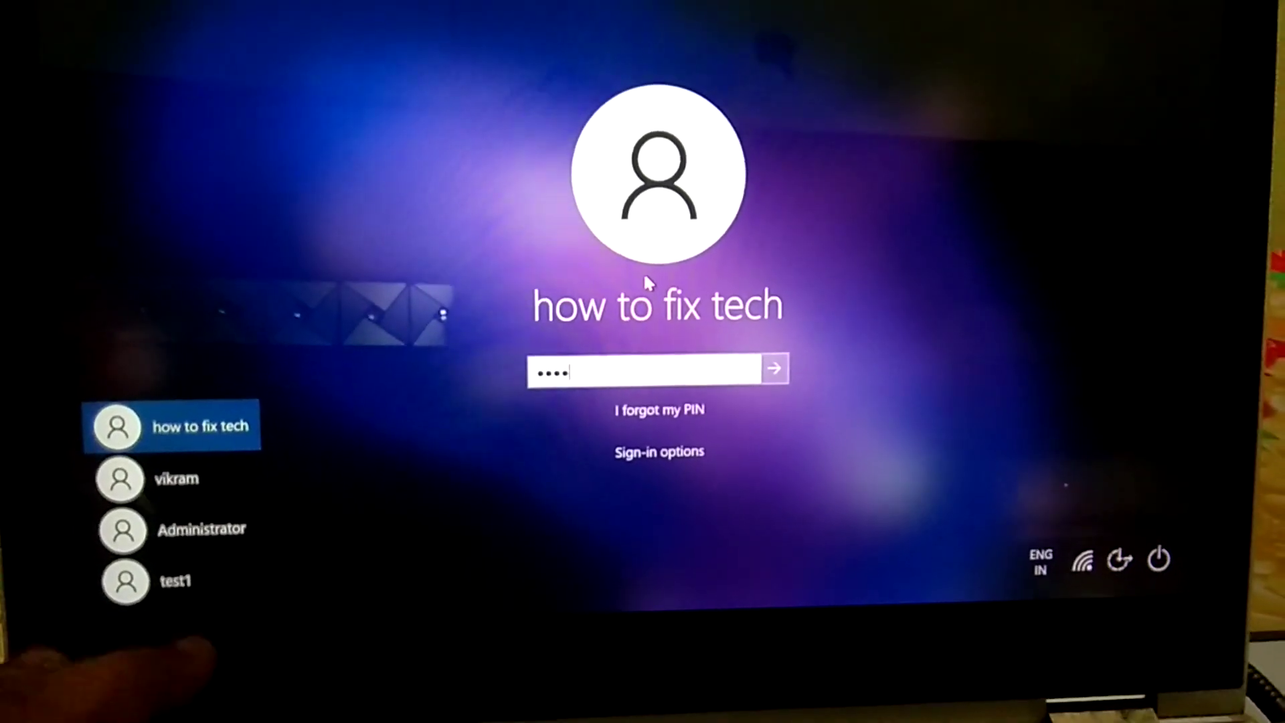
{"action": "type", "text": "678"}
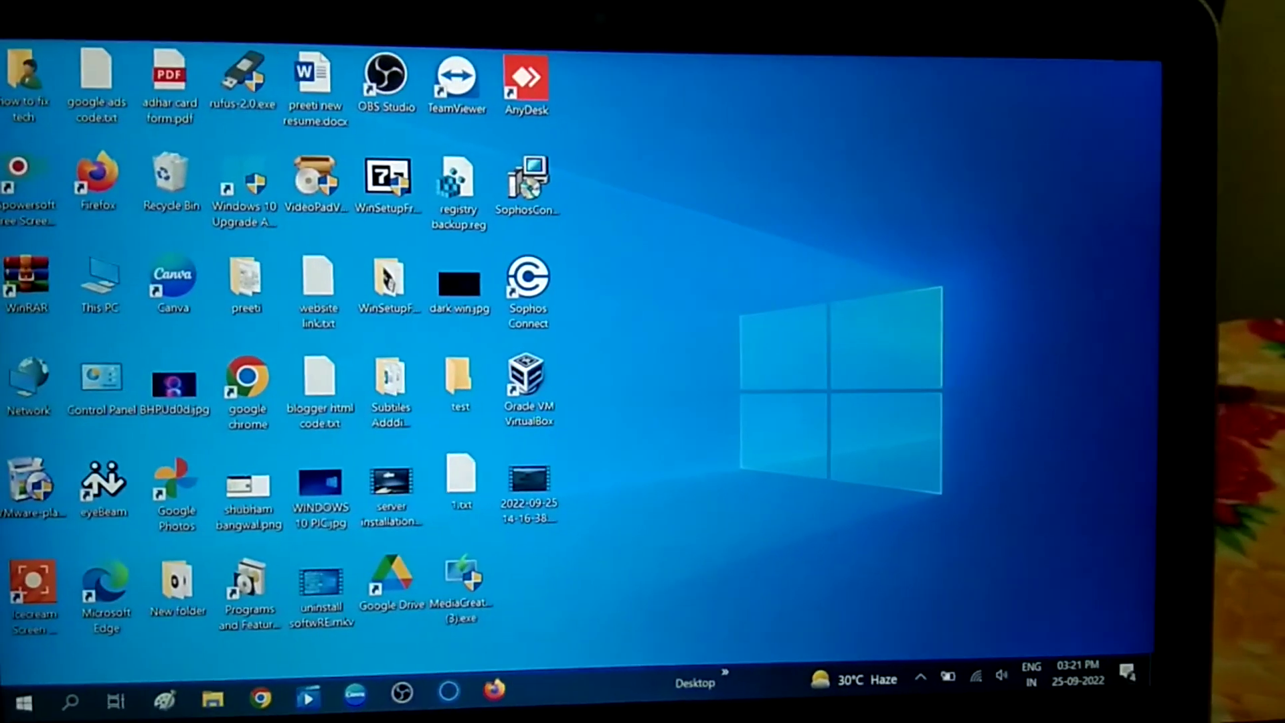
{"action": "left_click", "coordinate": [40, 703]}
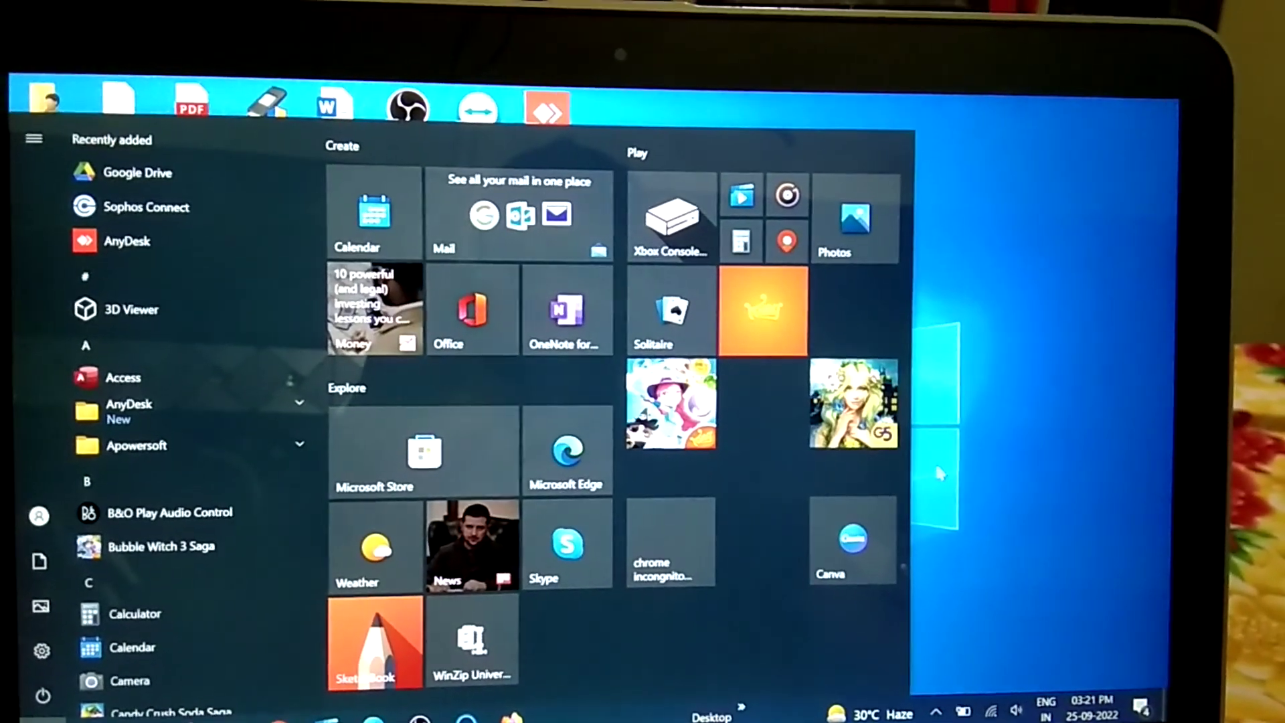
{"action": "left_click", "coordinate": [937, 444]}
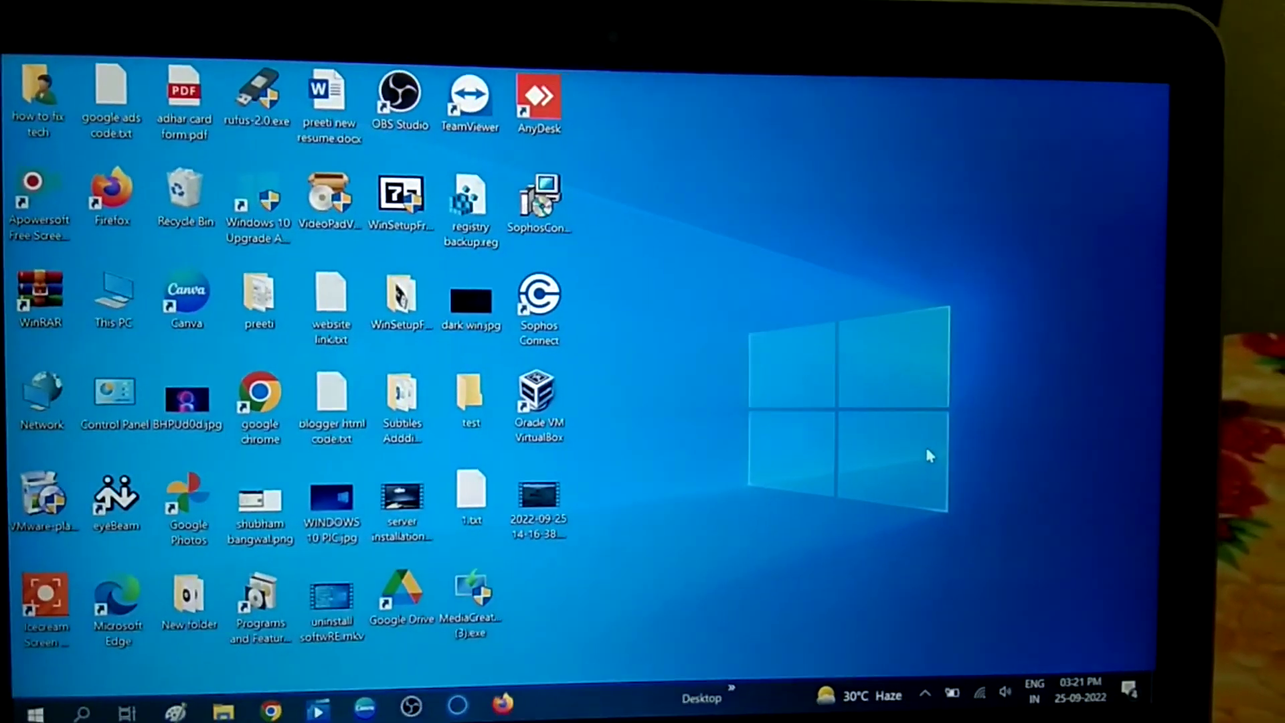